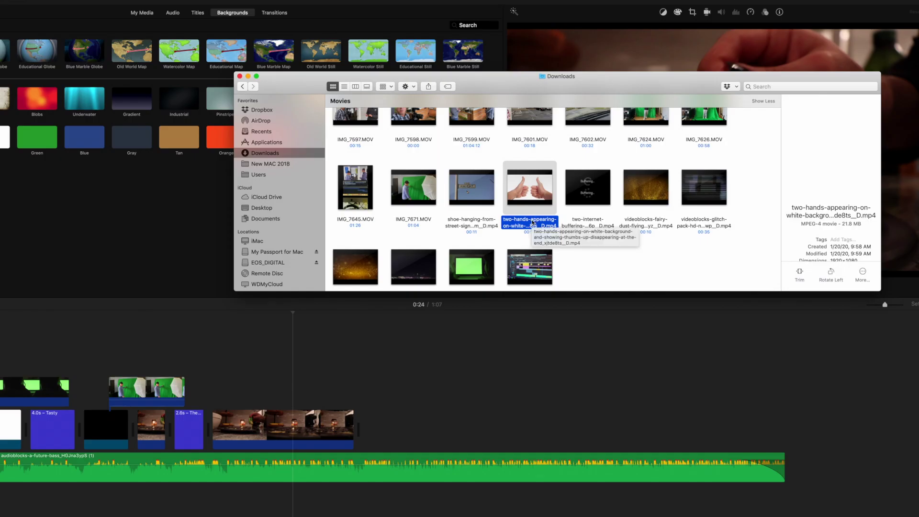
Step: Drag the thumbs-up clip from Finder above the main track, then nudge it slightly earlier
{"action": "left_click_drag", "start_coordinate": [532, 223], "coordinate": [256, 366]}
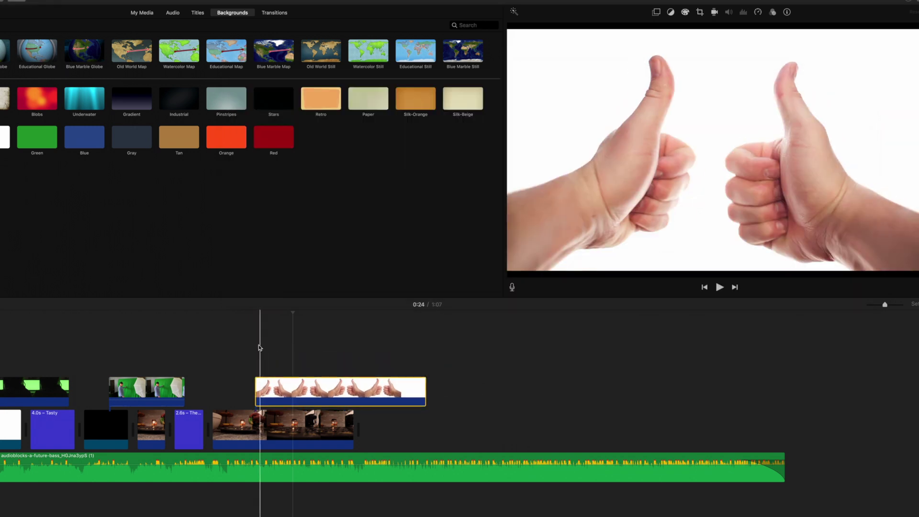
{"action": "left_click_drag", "start_coordinate": [324, 384], "coordinate": [298, 381]}
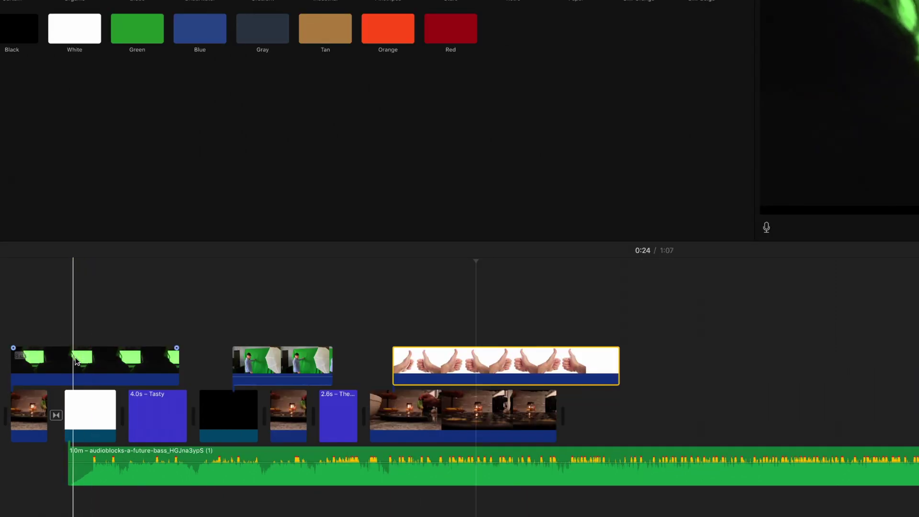
Step: Set the laptop overlay clip to Green/Blue Screen, viewing it at 0:04, to key out the green screen
{"action": "left_click", "coordinate": [124, 325]}
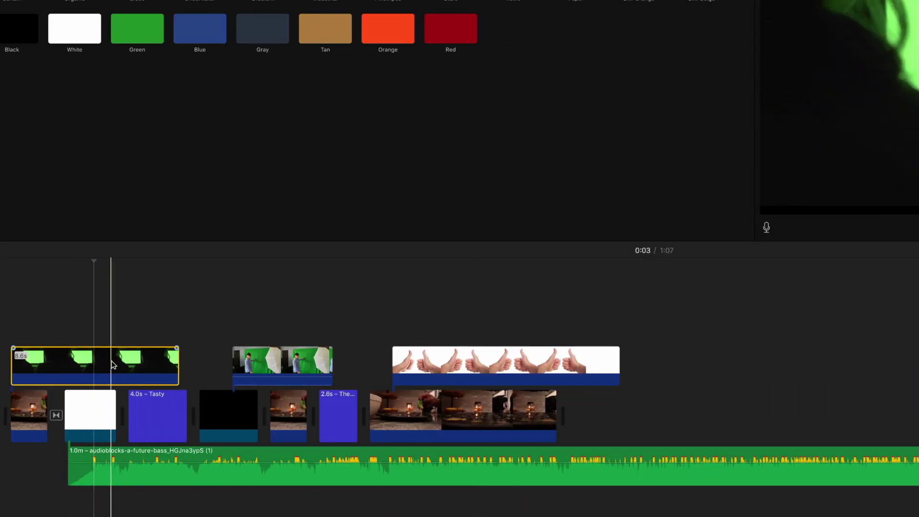
{"action": "left_click", "coordinate": [113, 365]}
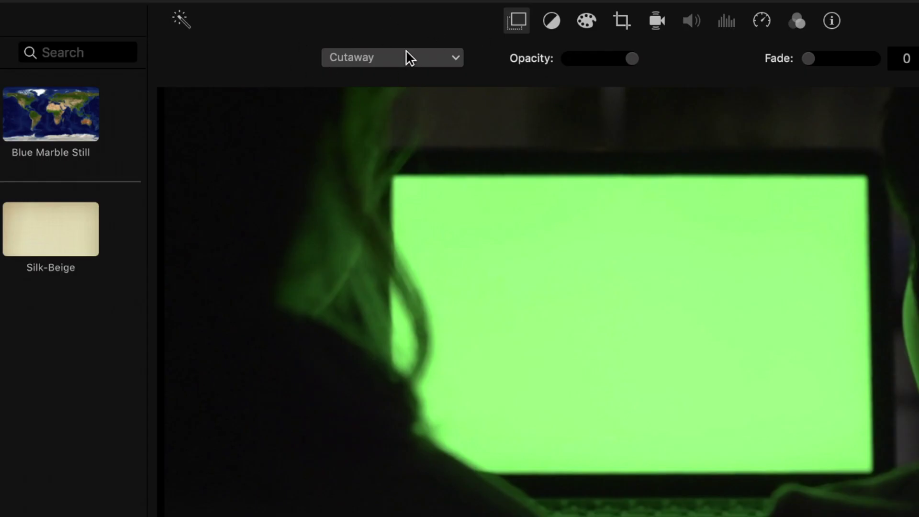
{"action": "left_click", "coordinate": [404, 56]}
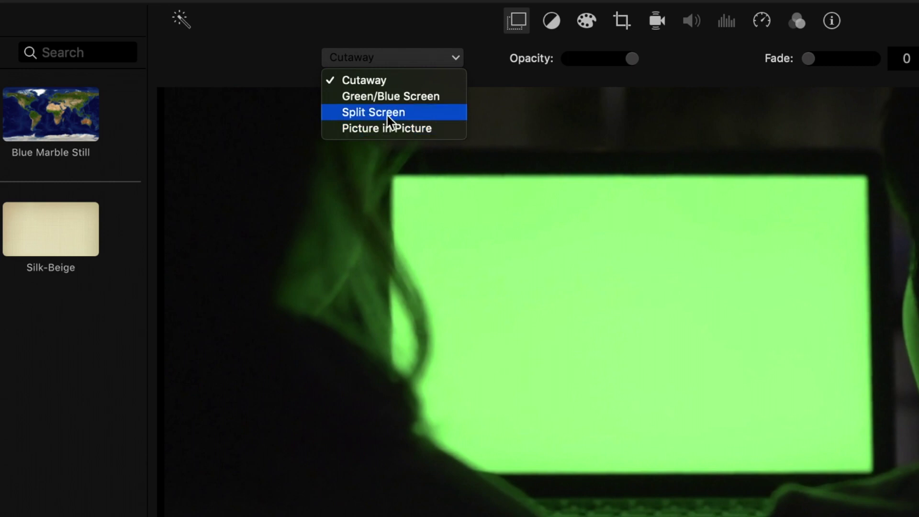
{"action": "left_click", "coordinate": [389, 98]}
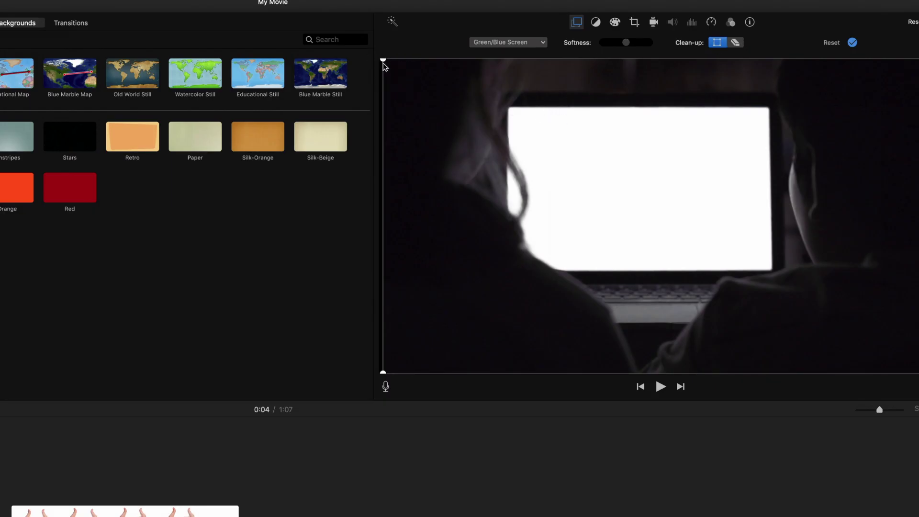
Step: Pull the four clean-up corners in around the laptop and viewers, then ease the top-left corner back out
{"action": "left_click_drag", "start_coordinate": [395, 67], "coordinate": [497, 106]}
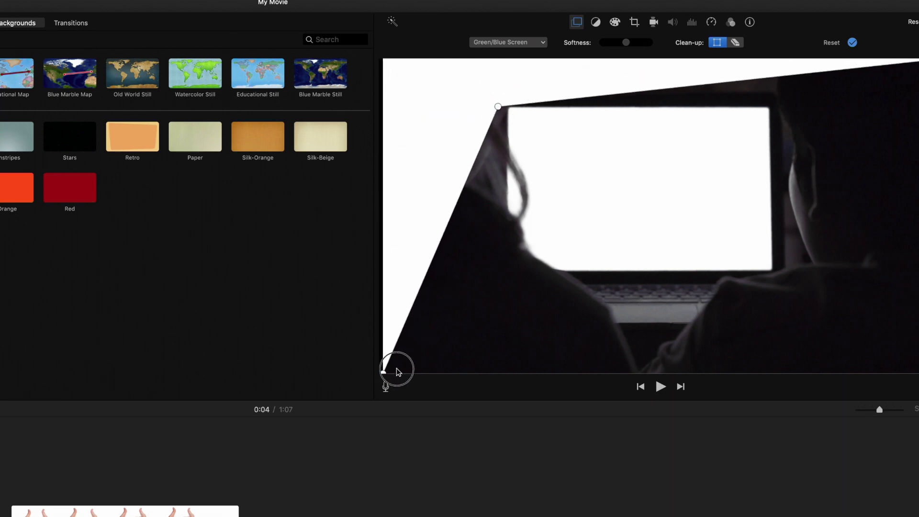
{"action": "left_click_drag", "start_coordinate": [383, 374], "coordinate": [496, 375]}
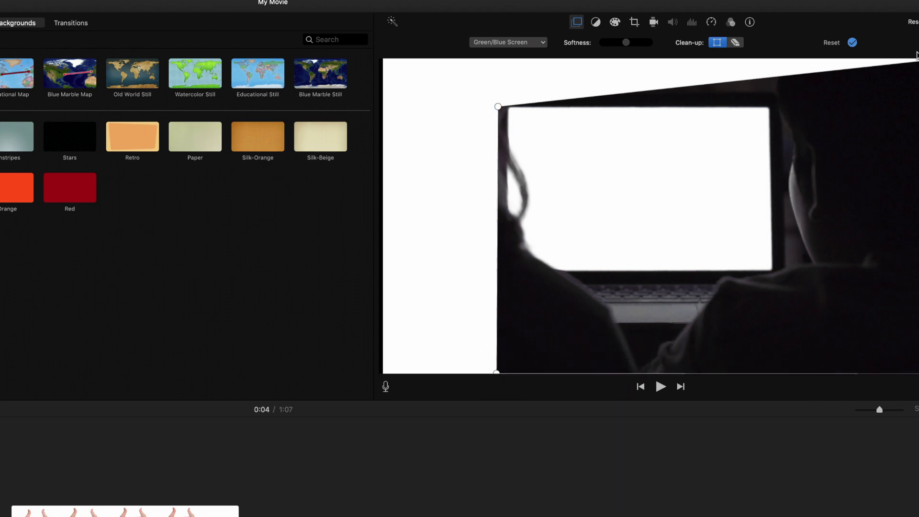
{"action": "left_click_drag", "start_coordinate": [915, 66], "coordinate": [797, 107]}
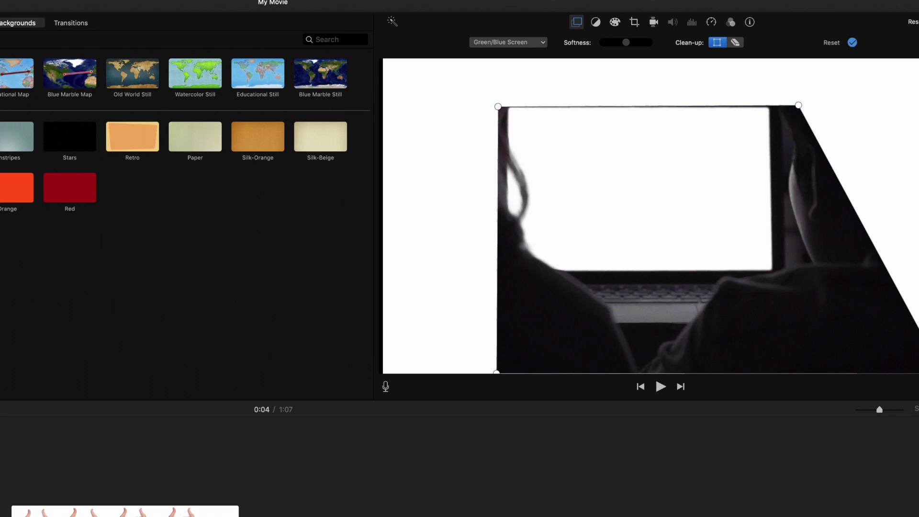
{"action": "mouse_move", "coordinate": [916, 373]}
{"action": "left_mouse_down"}
{"action": "mouse_move", "coordinate": [866, 332]}
{"action": "mouse_move", "coordinate": [806, 343]}
{"action": "mouse_move", "coordinate": [918, 370]}
{"action": "left_mouse_up"}
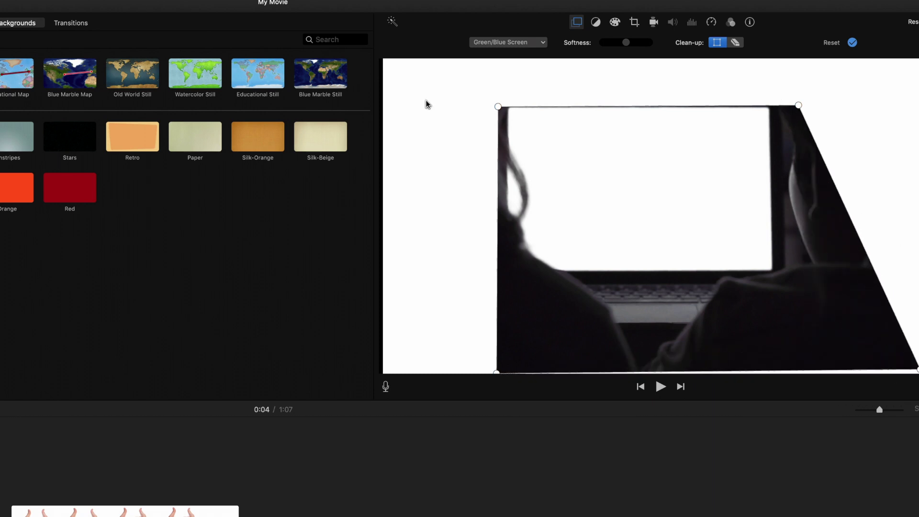
{"action": "left_click_drag", "start_coordinate": [498, 106], "coordinate": [425, 66]}
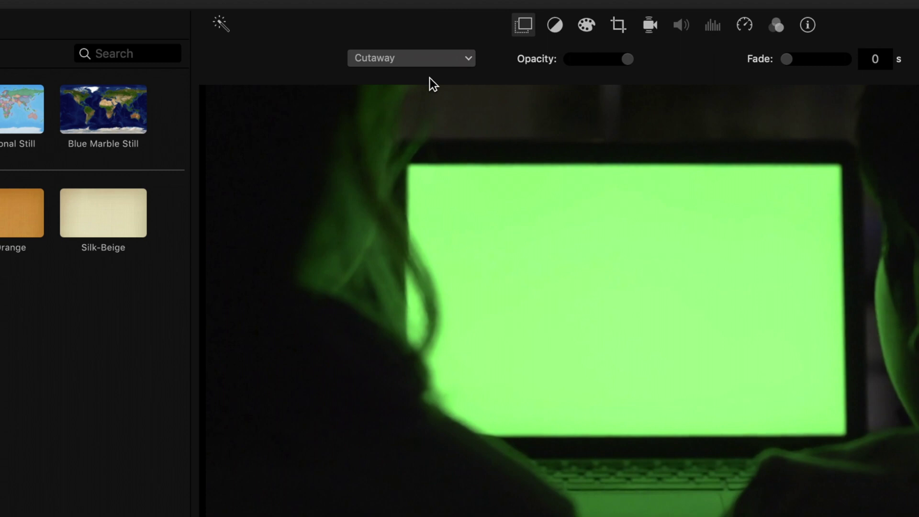
Step: Apply Green/Blue Screen to the laptop clip and raise its edge softness slightly at 0:06
{"action": "left_click", "coordinate": [416, 59]}
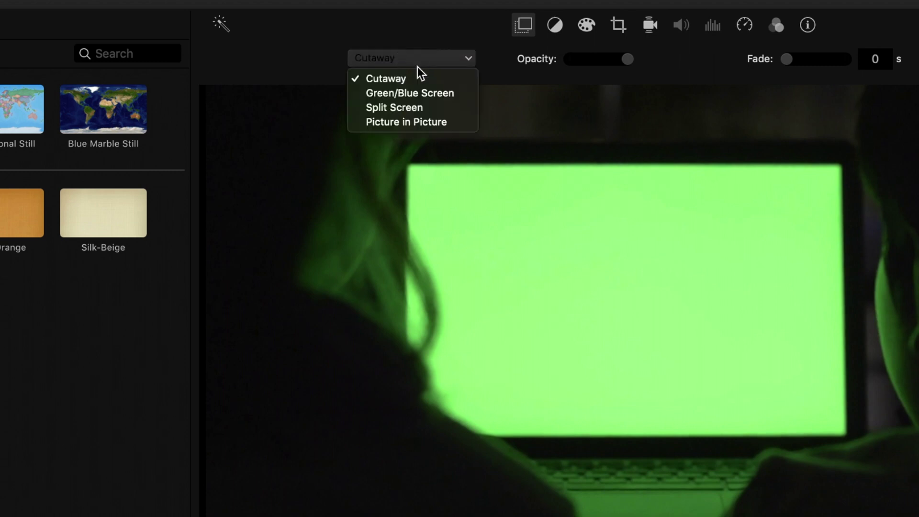
{"action": "left_click", "coordinate": [416, 96]}
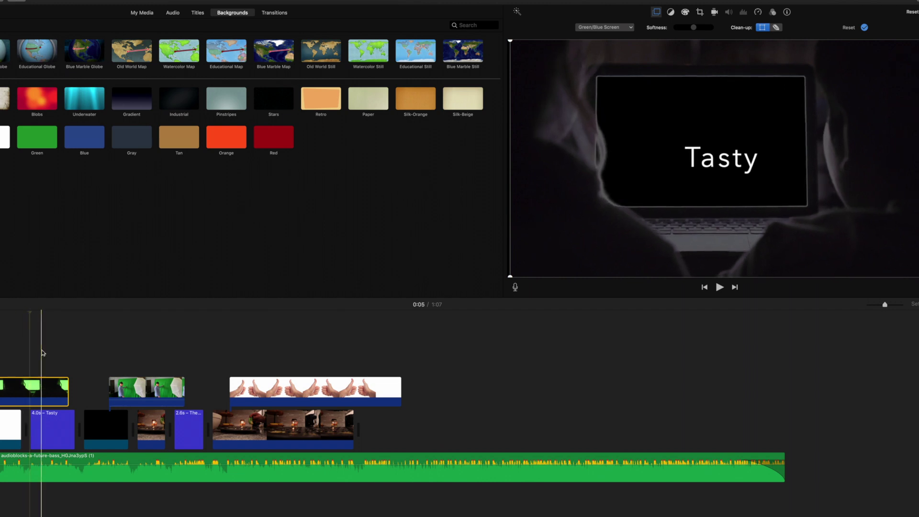
{"action": "left_click", "coordinate": [46, 354]}
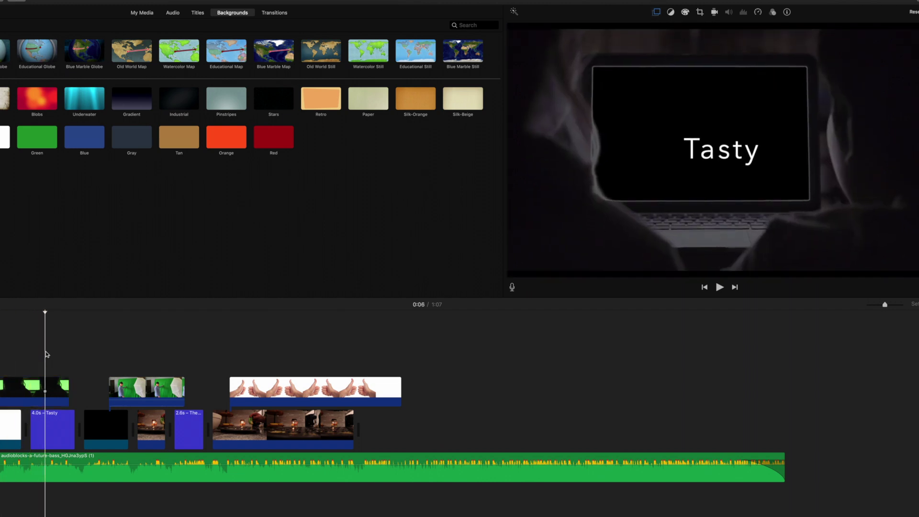
{"action": "left_click", "coordinate": [48, 389]}
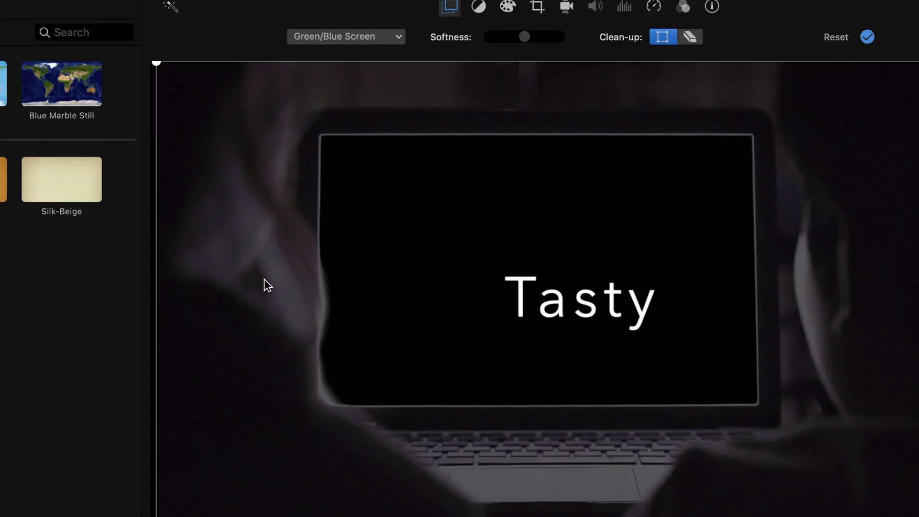
{"action": "left_click_drag", "start_coordinate": [523, 39], "coordinate": [546, 38]}
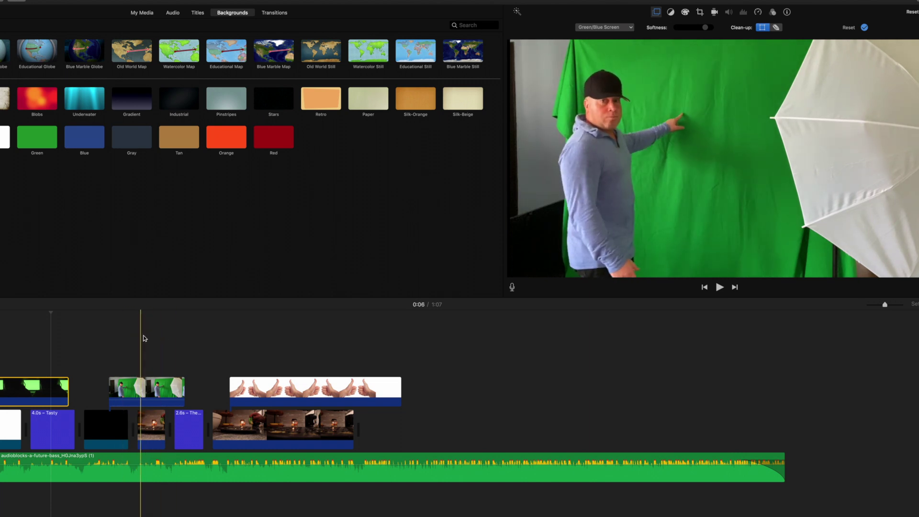
Step: Select the clip of the man pointing at the green backdrop
{"action": "left_click", "coordinate": [139, 386]}
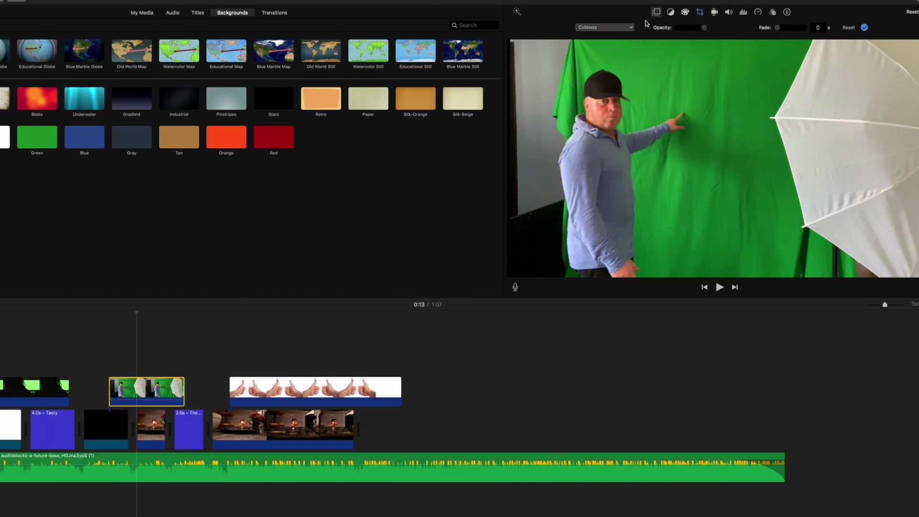
Step: Switch the man's clip to Green/Blue Screen and lower its edge softness slightly
{"action": "left_click", "coordinate": [605, 29]}
{"action": "left_click", "coordinate": [600, 43]}
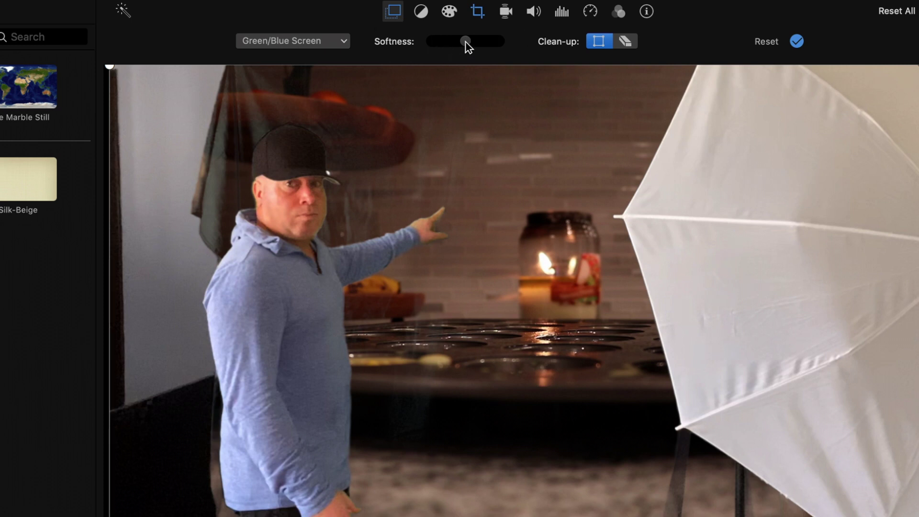
{"action": "mouse_move", "coordinate": [466, 42]}
{"action": "left_mouse_down"}
{"action": "mouse_move", "coordinate": [455, 45]}
{"action": "mouse_move", "coordinate": [487, 43]}
{"action": "mouse_move", "coordinate": [414, 46]}
{"action": "mouse_move", "coordinate": [510, 47]}
{"action": "mouse_move", "coordinate": [443, 45]}
{"action": "mouse_move", "coordinate": [492, 46]}
{"action": "mouse_move", "coordinate": [460, 45]}
{"action": "left_mouse_up"}
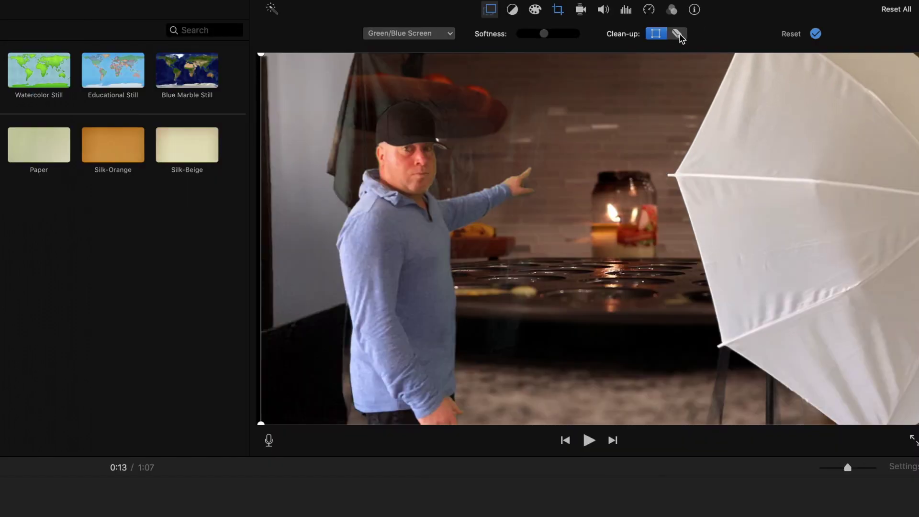
Step: With the clean-up eraser, remove leftover backdrop above the man's head and beside his cap
{"action": "left_click", "coordinate": [679, 36]}
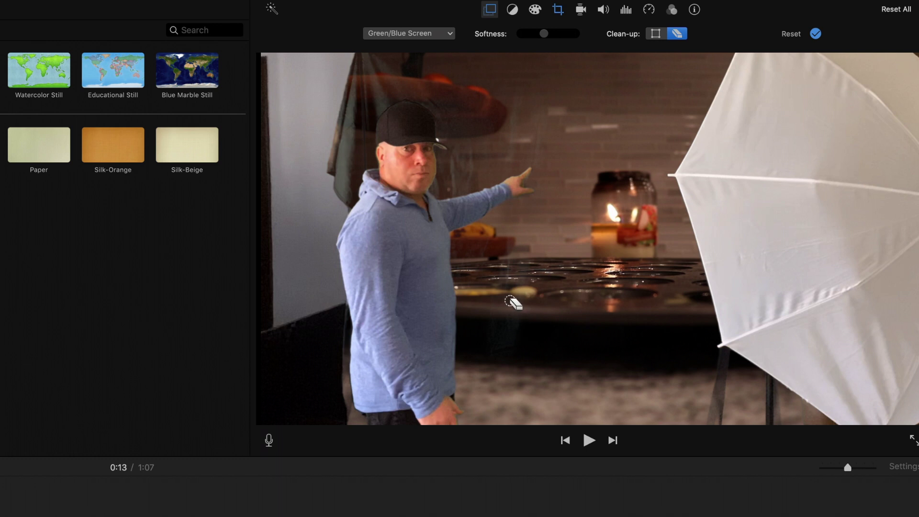
{"action": "left_click", "coordinate": [511, 301]}
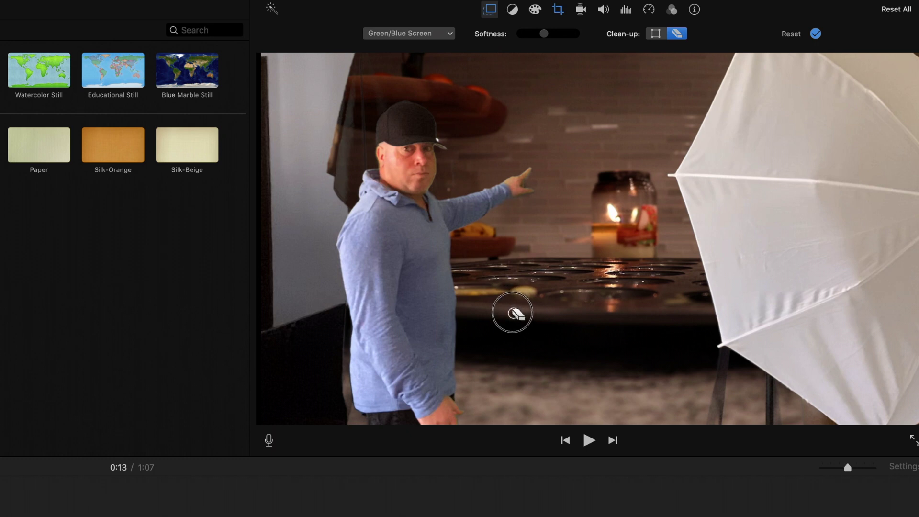
{"action": "left_click", "coordinate": [357, 84]}
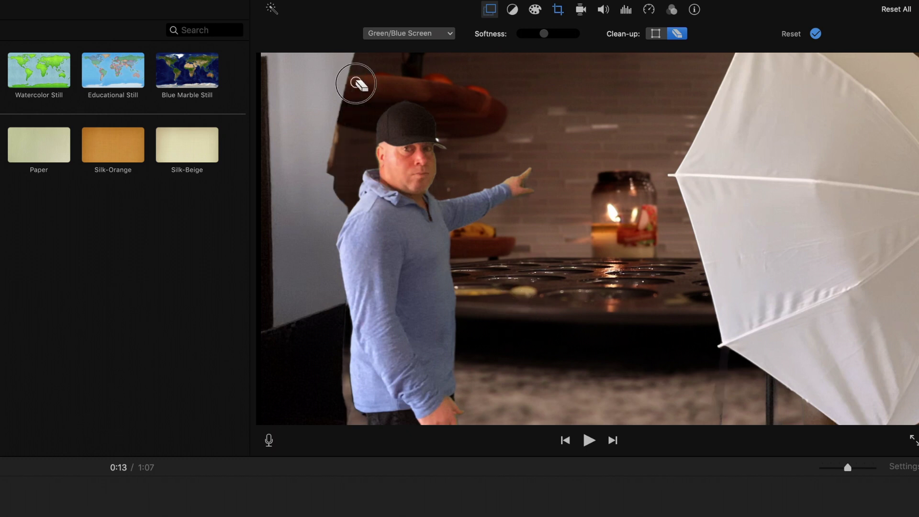
{"action": "left_click_drag", "start_coordinate": [358, 85], "coordinate": [377, 95]}
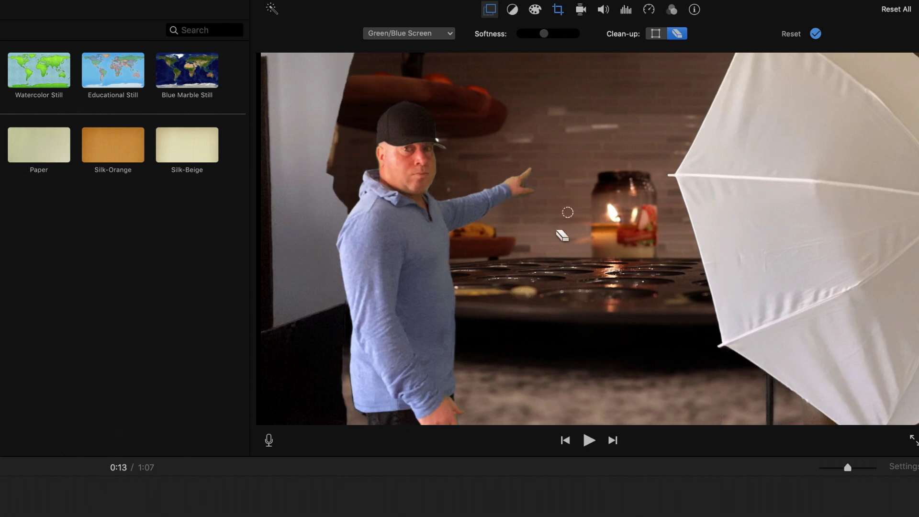
Step: Erase stray keying by the counter, hand, umbrella base and muffin tray, then raise softness slightly
{"action": "mouse_move", "coordinate": [555, 261]}
{"action": "left_mouse_down"}
{"action": "mouse_move", "coordinate": [543, 260]}
{"action": "mouse_move", "coordinate": [558, 271]}
{"action": "mouse_move", "coordinate": [504, 250]}
{"action": "mouse_move", "coordinate": [526, 269]}
{"action": "mouse_move", "coordinate": [492, 240]}
{"action": "mouse_move", "coordinate": [518, 260]}
{"action": "left_mouse_up"}
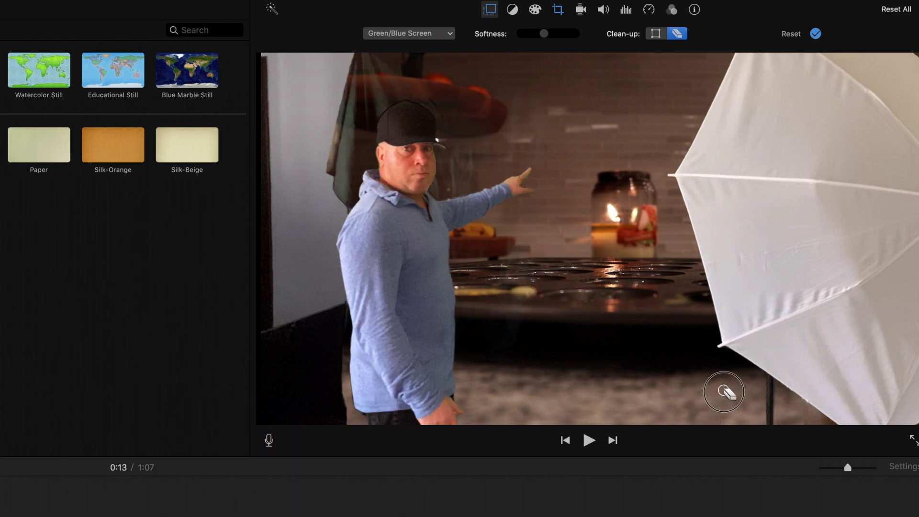
{"action": "mouse_move", "coordinate": [488, 160]}
{"action": "left_mouse_down"}
{"action": "mouse_move", "coordinate": [473, 148]}
{"action": "mouse_move", "coordinate": [492, 156]}
{"action": "left_mouse_up"}
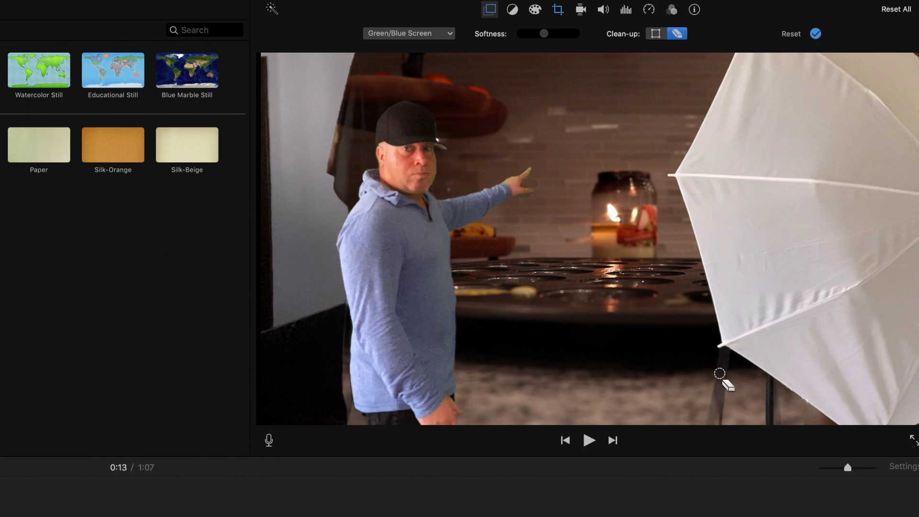
{"action": "mouse_move", "coordinate": [723, 380]}
{"action": "left_mouse_down"}
{"action": "mouse_move", "coordinate": [692, 371]}
{"action": "mouse_move", "coordinate": [711, 384]}
{"action": "left_mouse_up"}
{"action": "left_click_drag", "start_coordinate": [490, 262], "coordinate": [498, 266]}
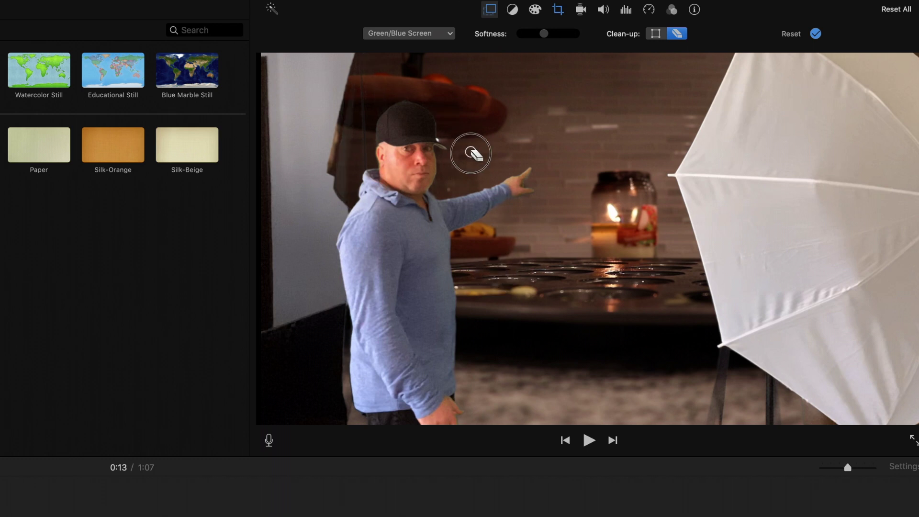
{"action": "left_click_drag", "start_coordinate": [353, 127], "coordinate": [357, 142]}
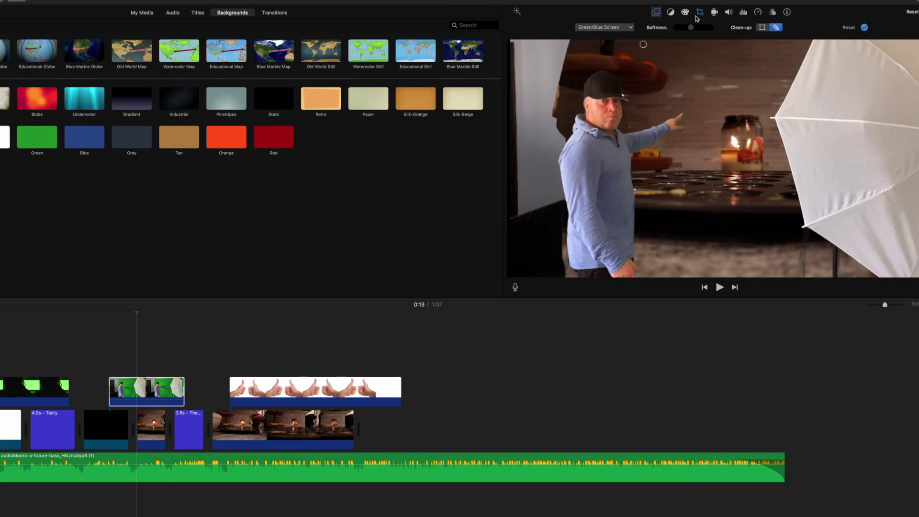
{"action": "mouse_move", "coordinate": [692, 29]}
{"action": "left_mouse_down"}
{"action": "mouse_move", "coordinate": [709, 28]}
{"action": "mouse_move", "coordinate": [700, 30]}
{"action": "left_mouse_up"}
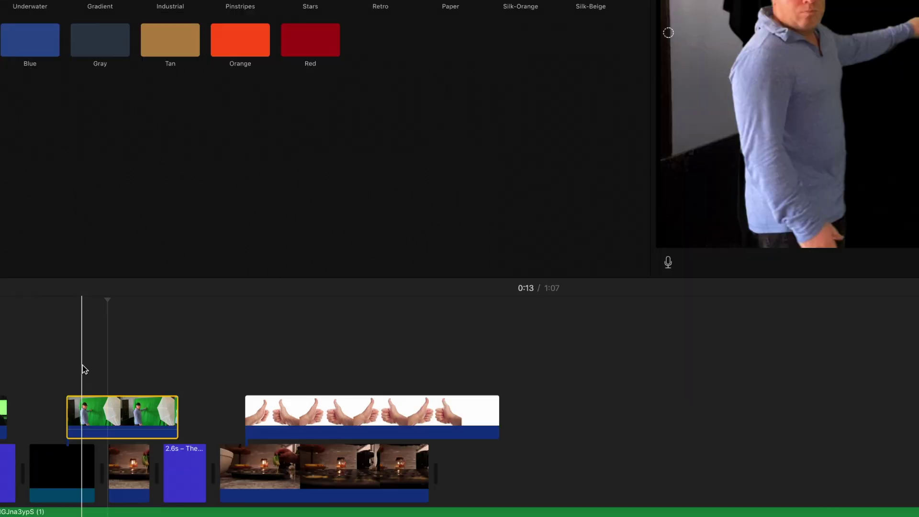
Step: At 0:12, push the man's key softness higher so his edges blend
{"action": "left_click", "coordinate": [89, 367]}
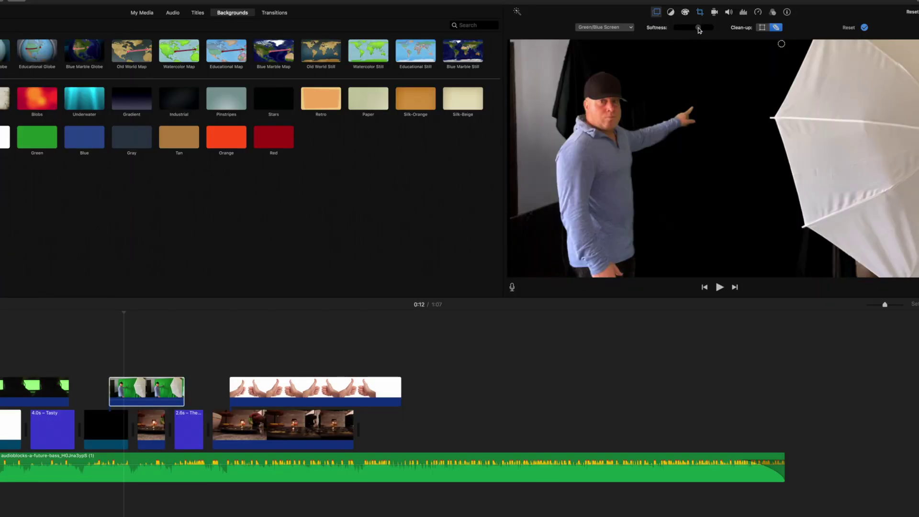
{"action": "left_click_drag", "start_coordinate": [698, 29], "coordinate": [719, 33]}
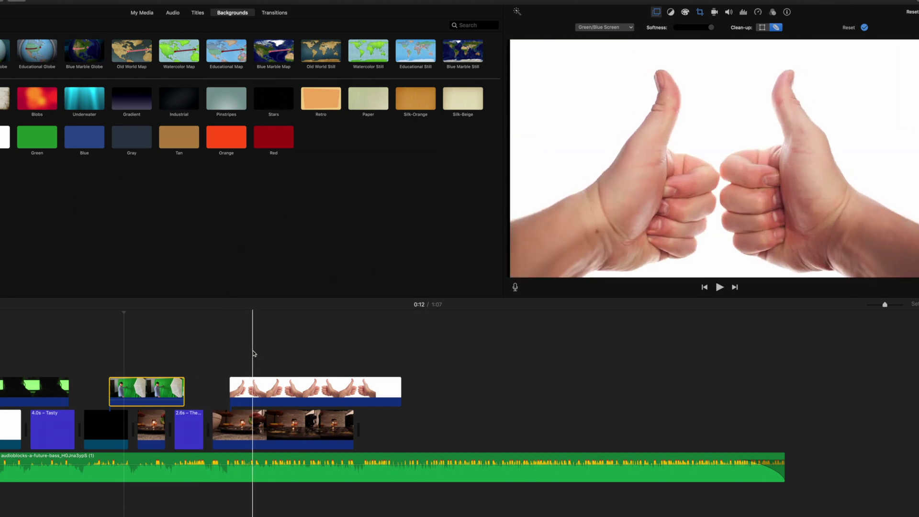
Step: Select the thumbs-up clip at 0:23 and set its overlay mode to Green/Blue Screen
{"action": "left_click", "coordinate": [267, 389]}
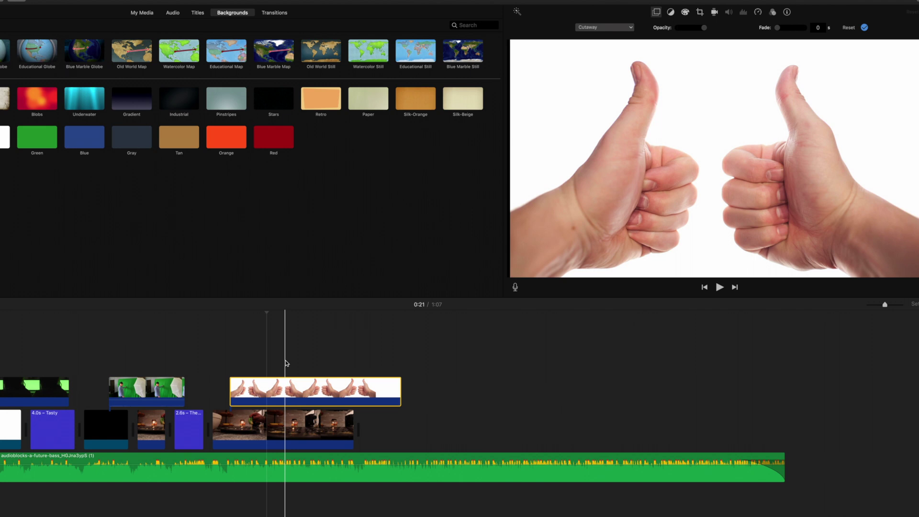
{"action": "left_click", "coordinate": [283, 397]}
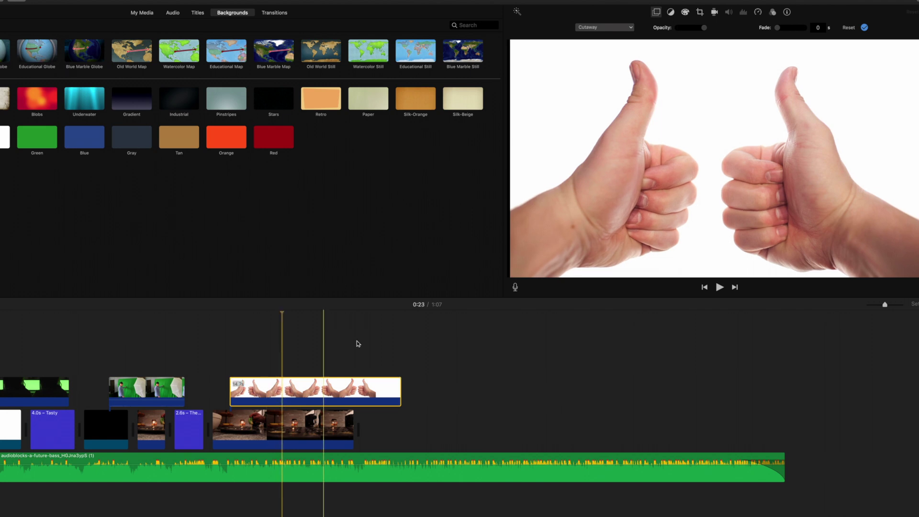
{"action": "left_click", "coordinate": [600, 29]}
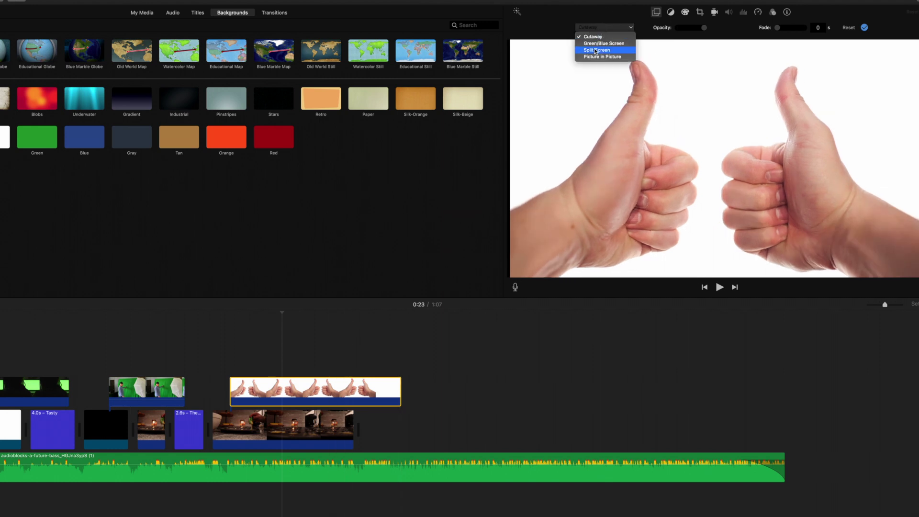
{"action": "left_click", "coordinate": [598, 43]}
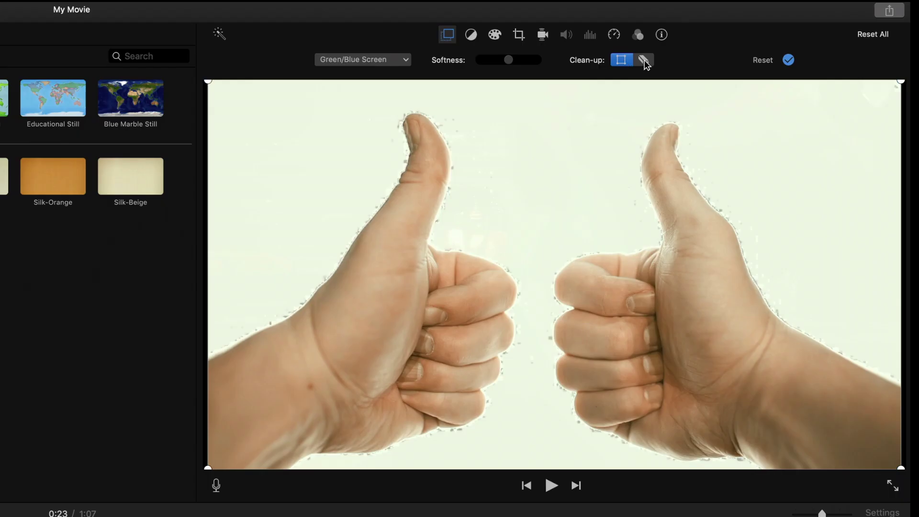
Step: Erase stray background around the thumbs-up hands and leave the key softness at its minimum
{"action": "left_click", "coordinate": [644, 60]}
{"action": "mouse_move", "coordinate": [568, 159]}
{"action": "left_mouse_down"}
{"action": "mouse_move", "coordinate": [548, 154]}
{"action": "mouse_move", "coordinate": [545, 231]}
{"action": "mouse_move", "coordinate": [549, 219]}
{"action": "mouse_move", "coordinate": [529, 195]}
{"action": "left_mouse_up"}
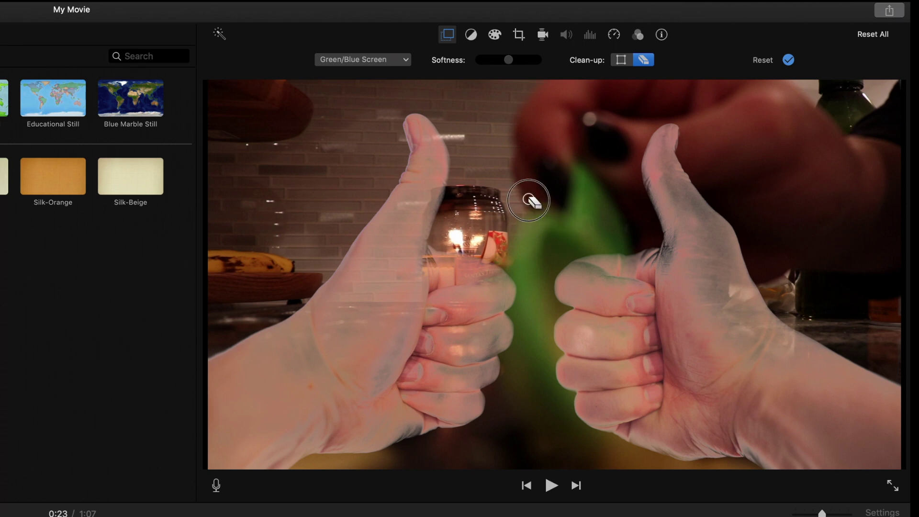
{"action": "left_click_drag", "start_coordinate": [504, 64], "coordinate": [471, 63]}
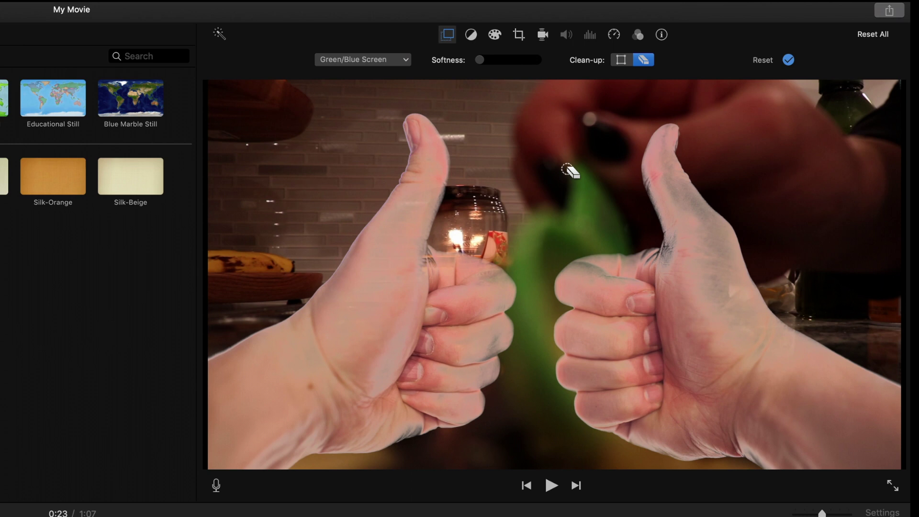
{"action": "left_click", "coordinate": [547, 180]}
{"action": "left_click_drag", "start_coordinate": [481, 61], "coordinate": [450, 62]}
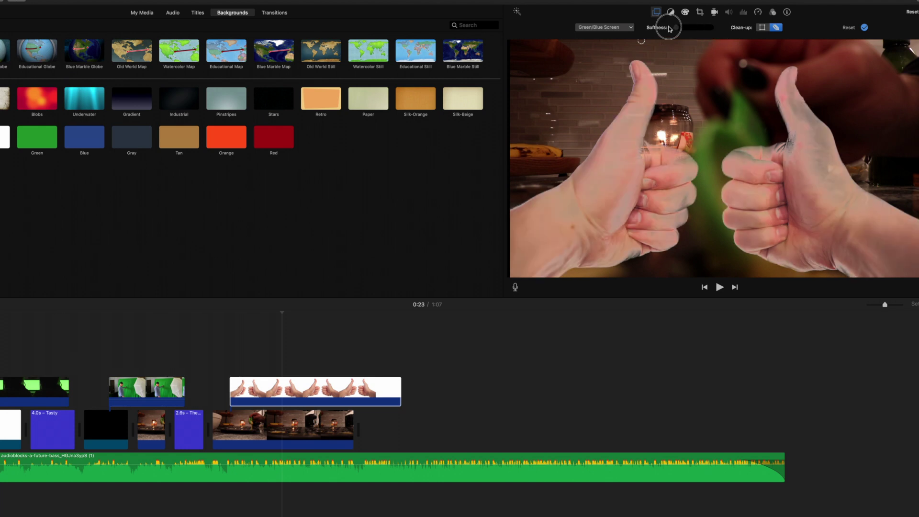
Step: Scrub through the thumbs-up composite (0:19 to 0:24), then reselect the man's clip to show its Green/Blue Screen settings
{"action": "left_click_drag", "start_coordinate": [297, 346], "coordinate": [246, 315]}
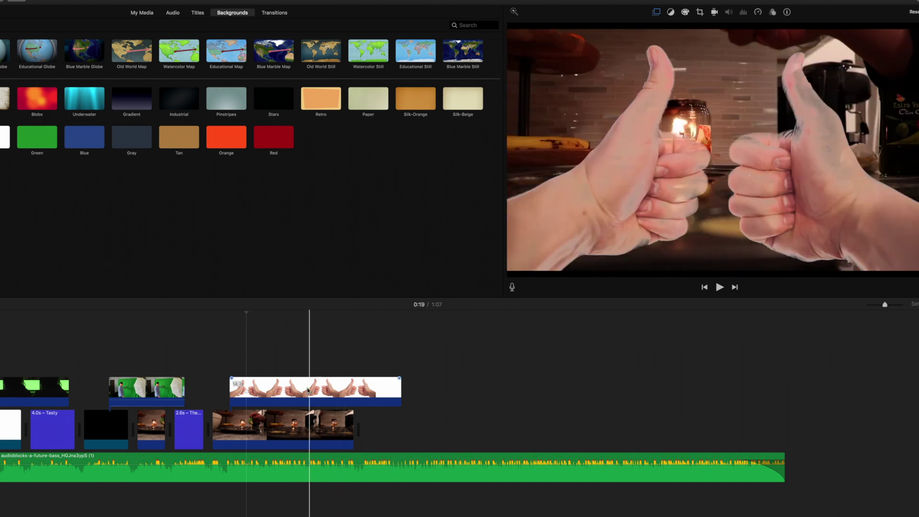
{"action": "left_click", "coordinate": [383, 390]}
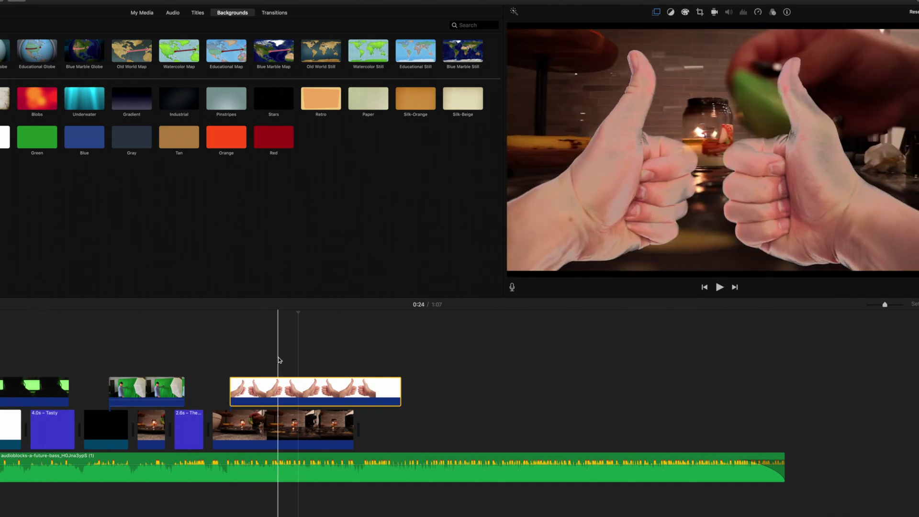
{"action": "left_click", "coordinate": [161, 387]}
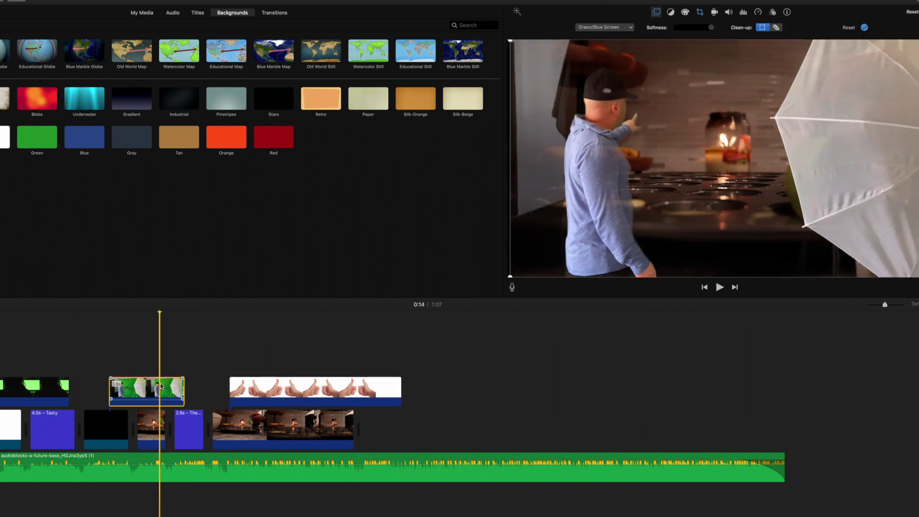